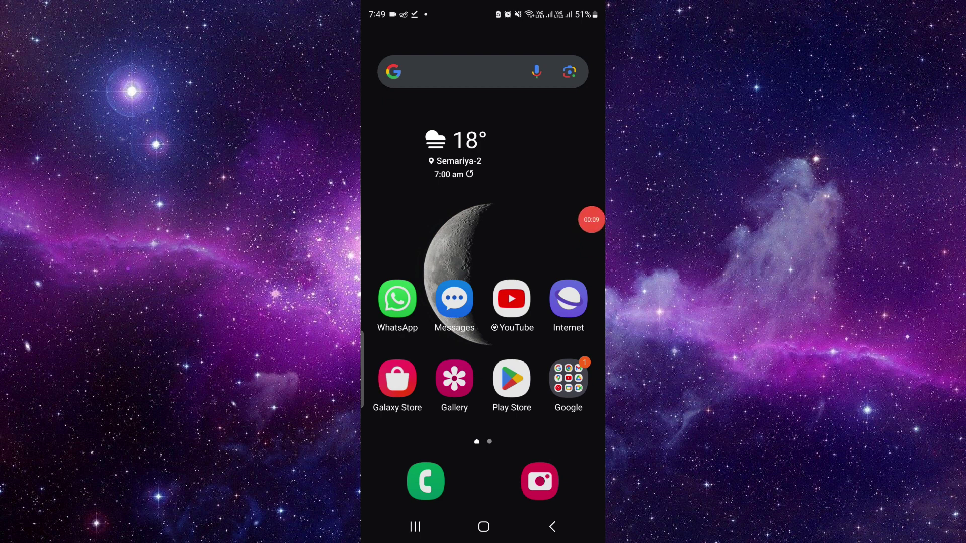
- Reopen the Quora answer page from the recent apps overview
left_click(415, 527)
left_click(482, 242)
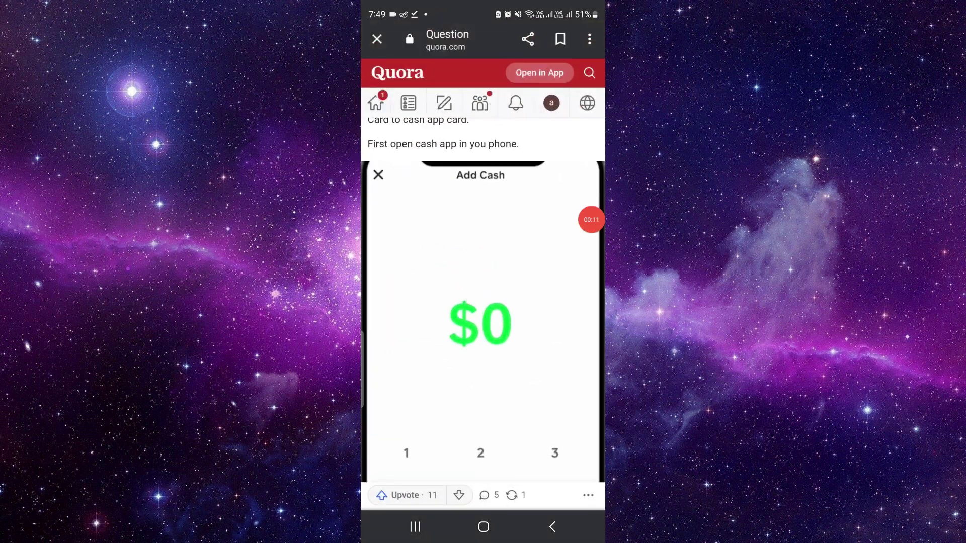
scroll(483, 303, "up", 2)
scroll(482, 302, "down", 1)
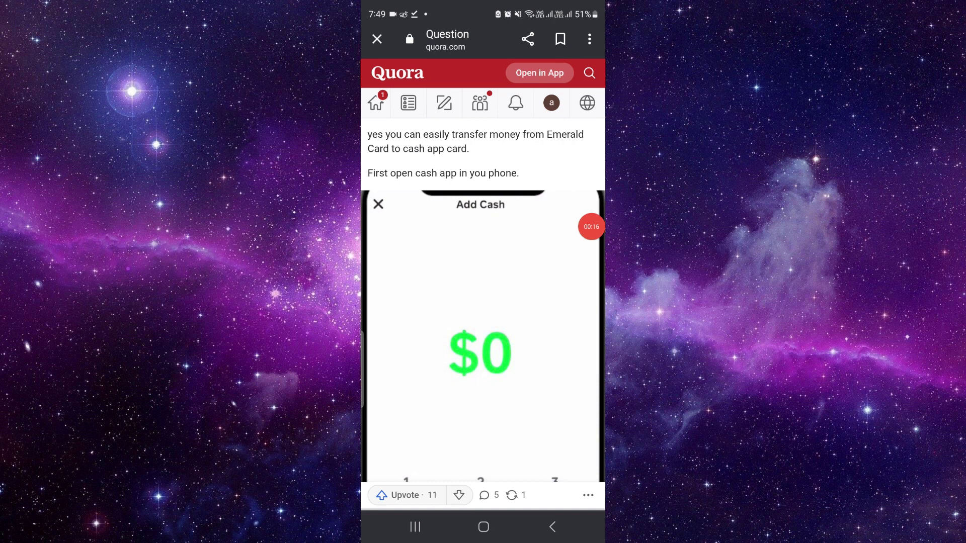
scroll(482, 302, "down", 5)
scroll(482, 303, "down", 5)
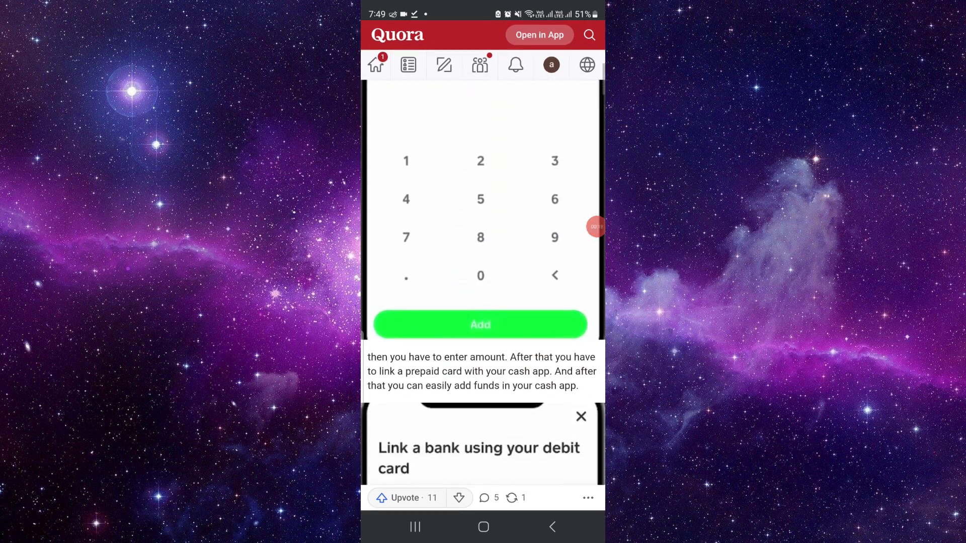
scroll(483, 302, "down", 2)
scroll(482, 302, "down", 2)
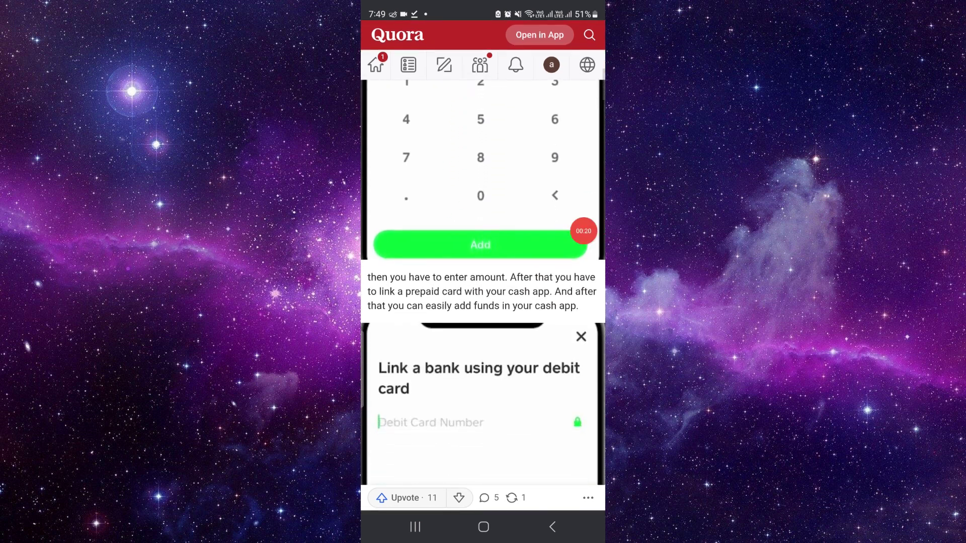
scroll(482, 302, "down", 2)
scroll(482, 302, "down", 3)
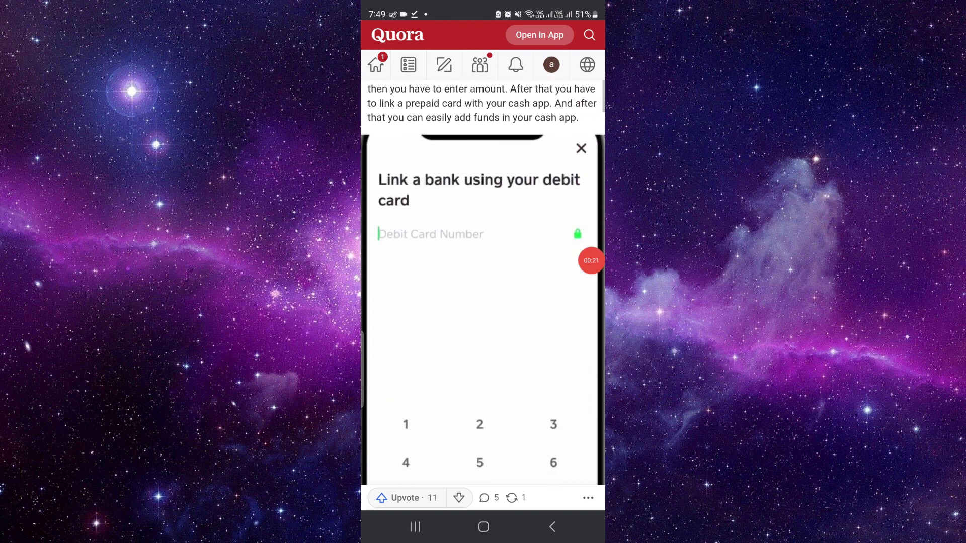
scroll(482, 302, "down", 1)
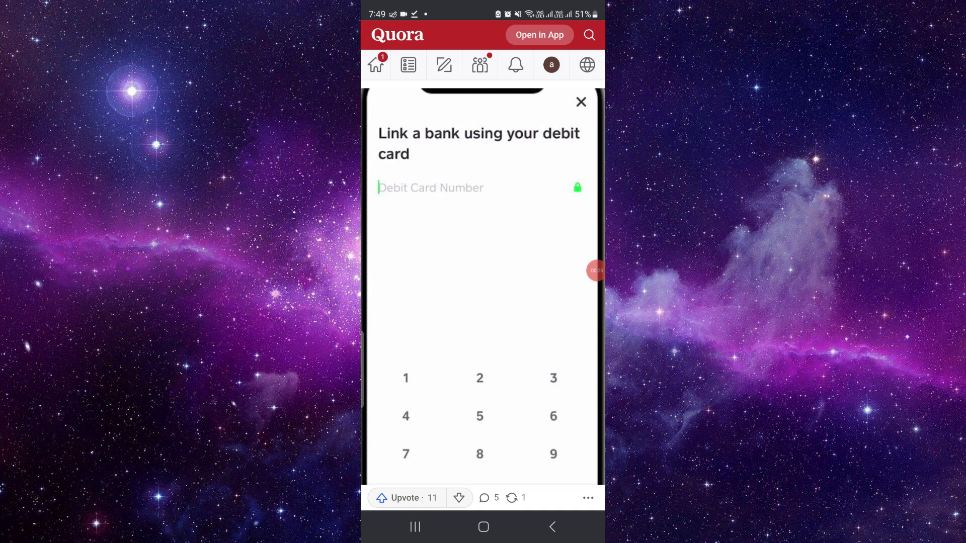
scroll(482, 302, "down", 3)
scroll(482, 302, "down", 2)
scroll(482, 302, "up", 1)
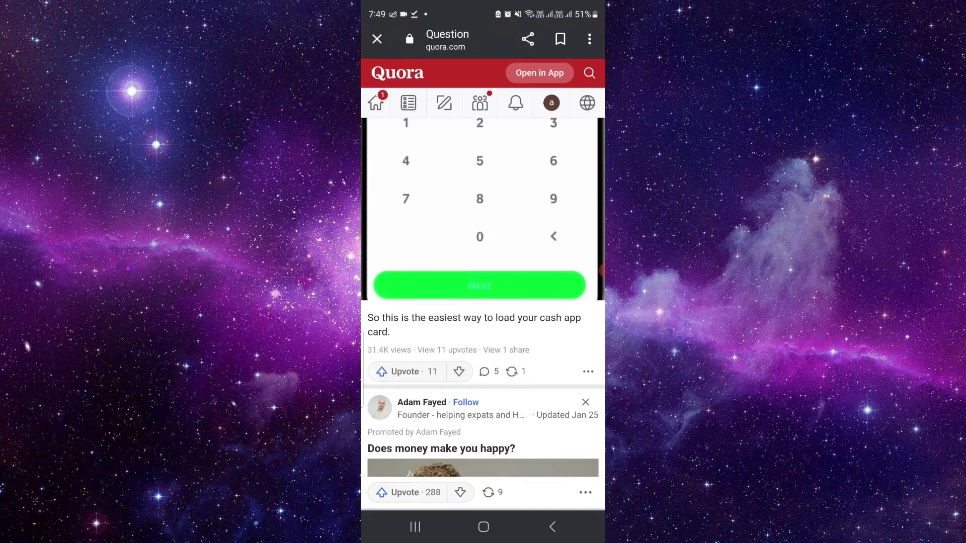
scroll(482, 301, "up", 1)
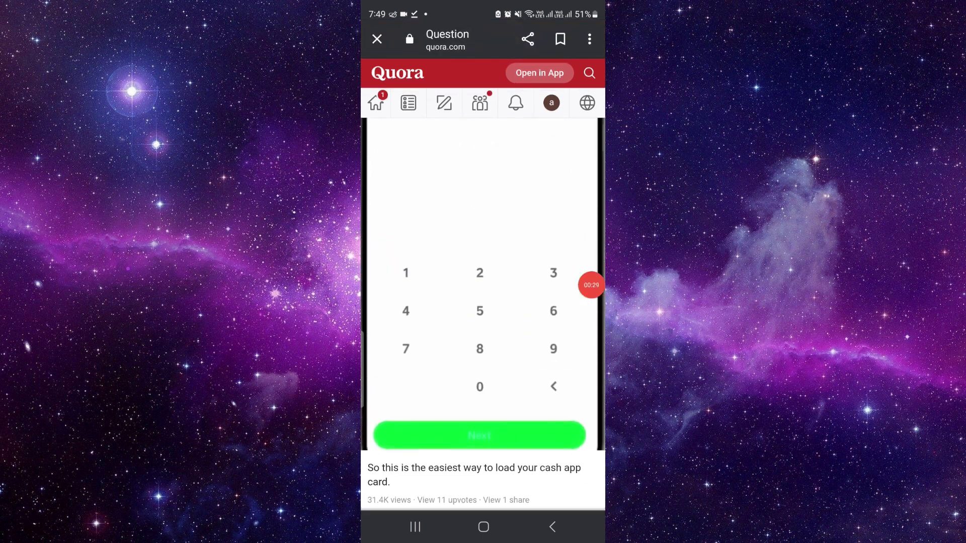
scroll(482, 301, "up", 2)
scroll(482, 302, "up", 3)
scroll(482, 302, "up", 3)
scroll(482, 302, "up", 1)
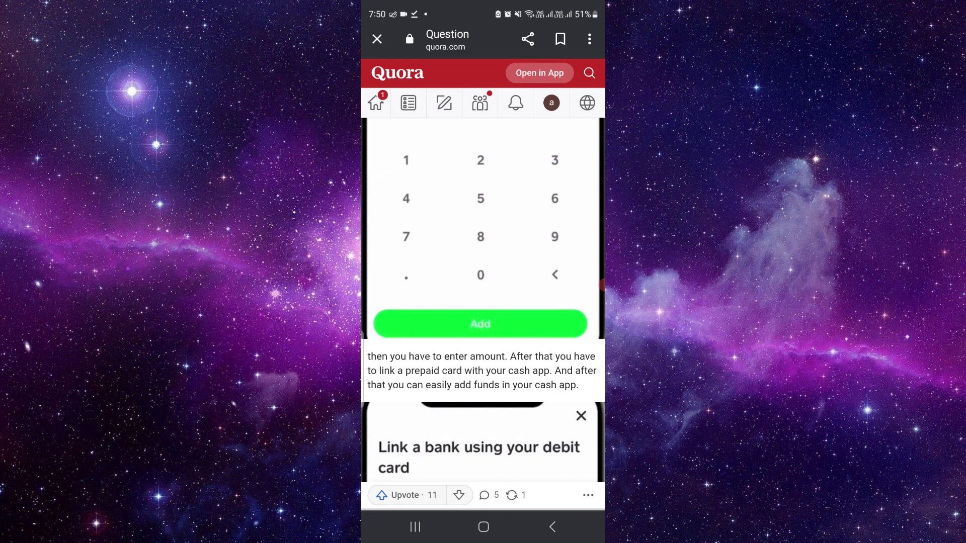
scroll(482, 302, "up", 1)
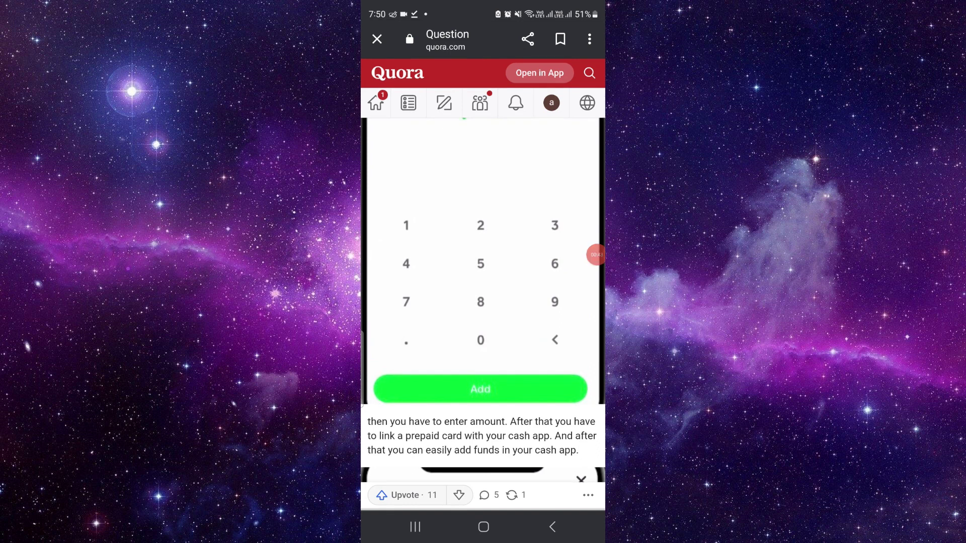
scroll(482, 301, "up", 3)
scroll(482, 302, "up", 1)
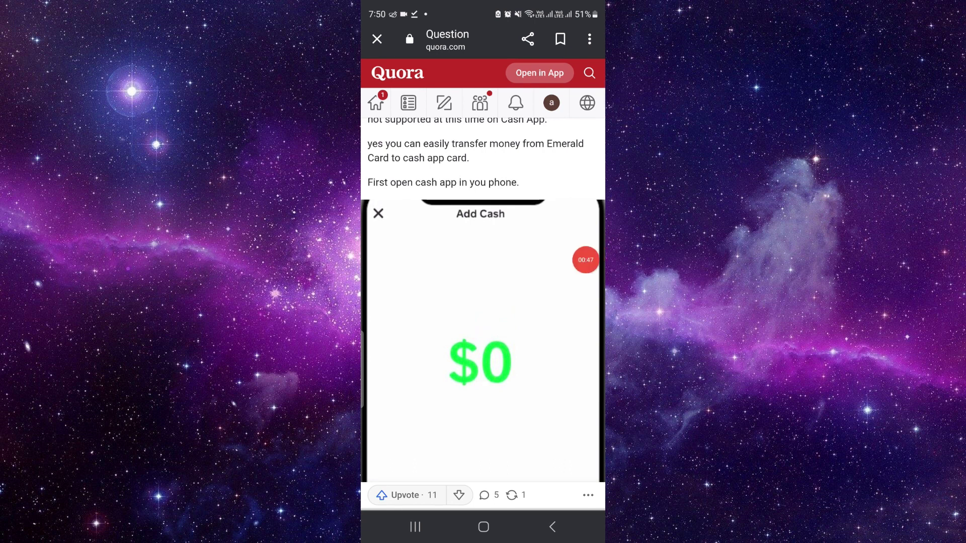
scroll(482, 302, "down", 5)
scroll(482, 302, "down", 3)
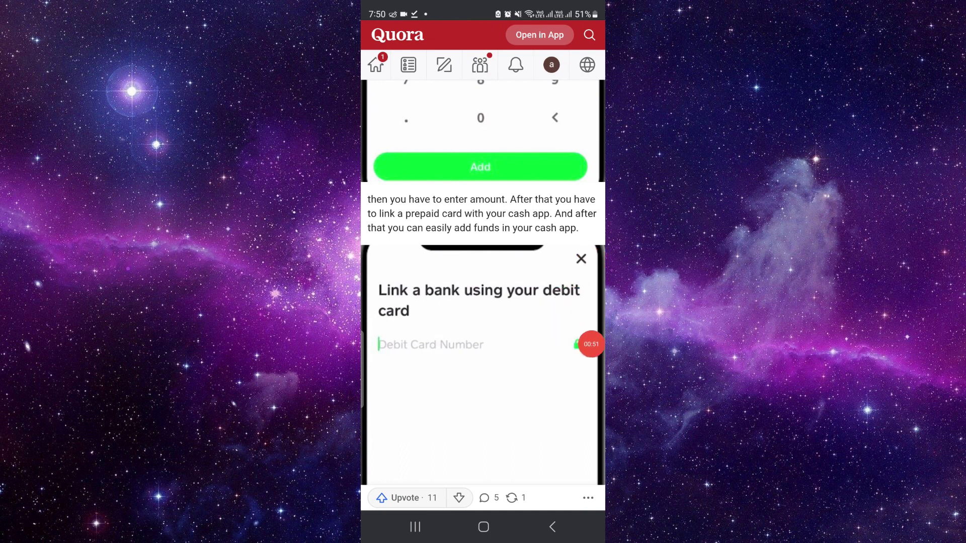
scroll(482, 302, "down", 5)
scroll(482, 302, "down", 2)
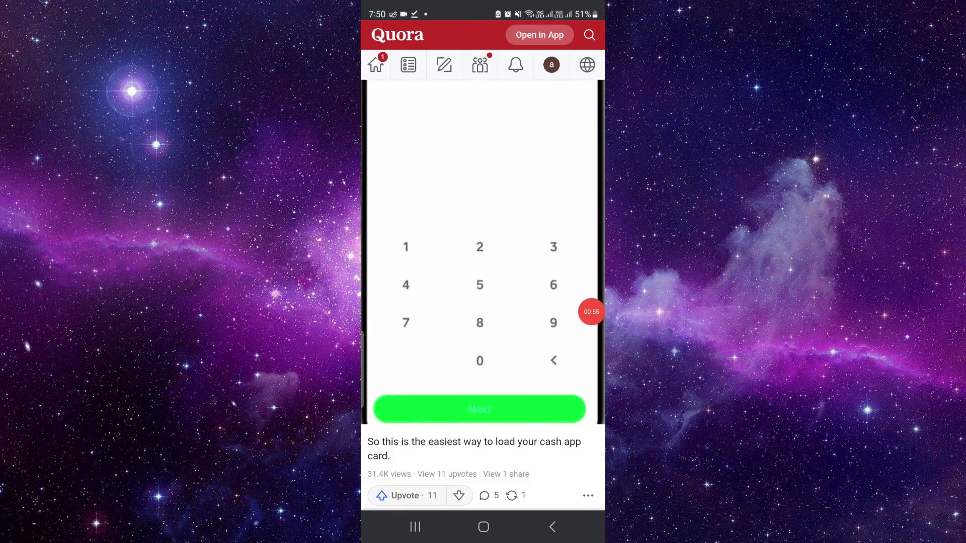
- Leave the Quora answer and return to the Android home screen
left_click(484, 527)
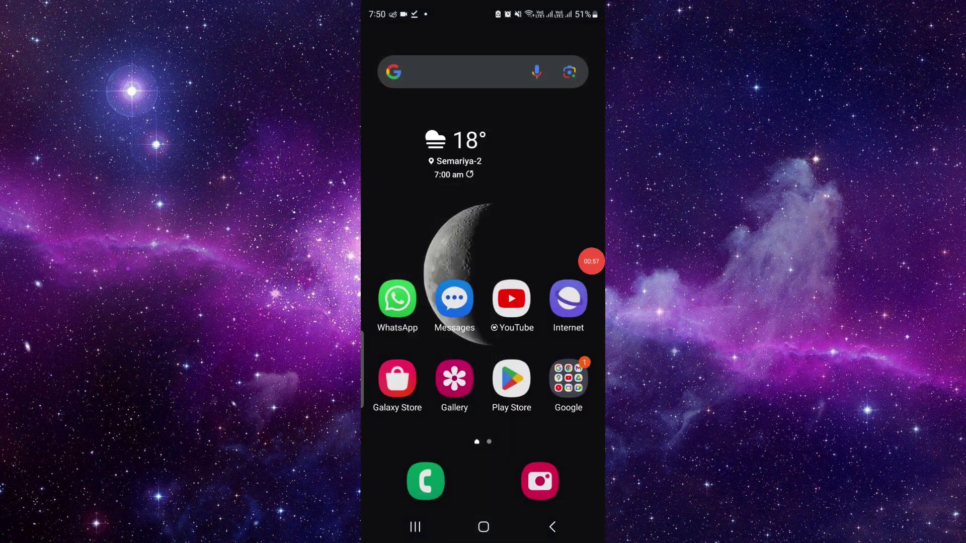